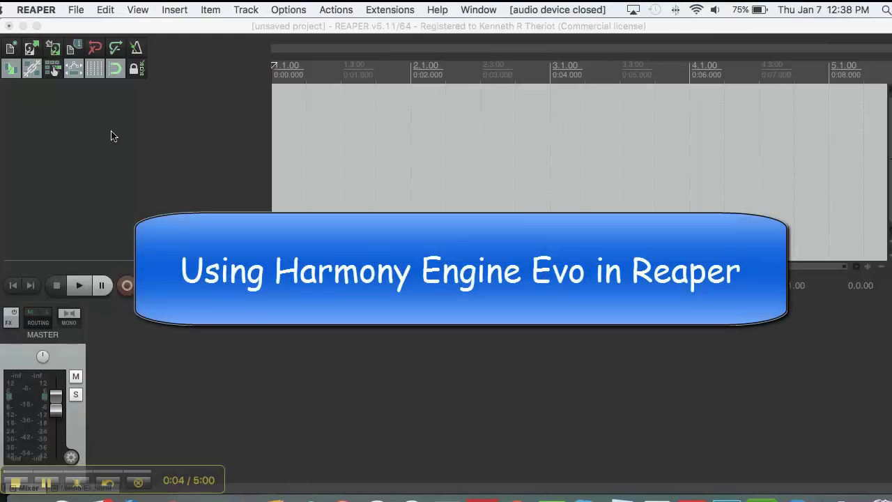
# Add a new track and import the audio file SOTS Harmony Demo Chorus Melody.wav onto it.
pyautogui.doubleClick(72, 94)
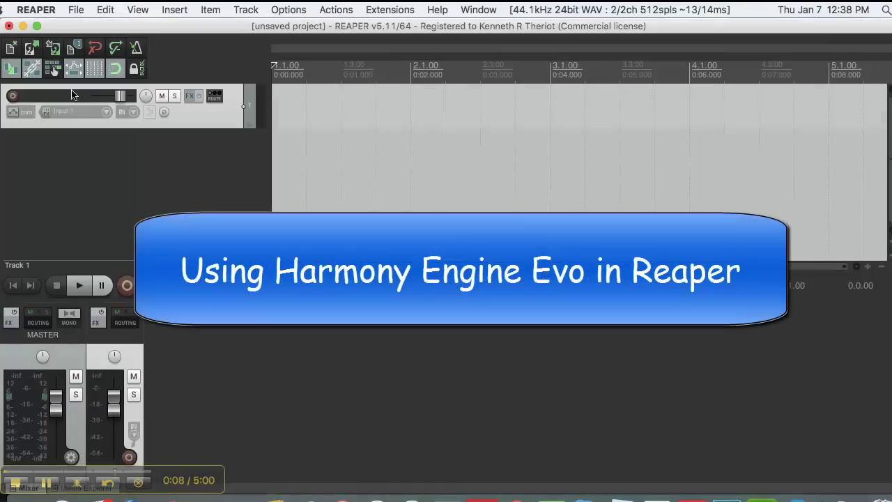
pyautogui.click(174, 9)
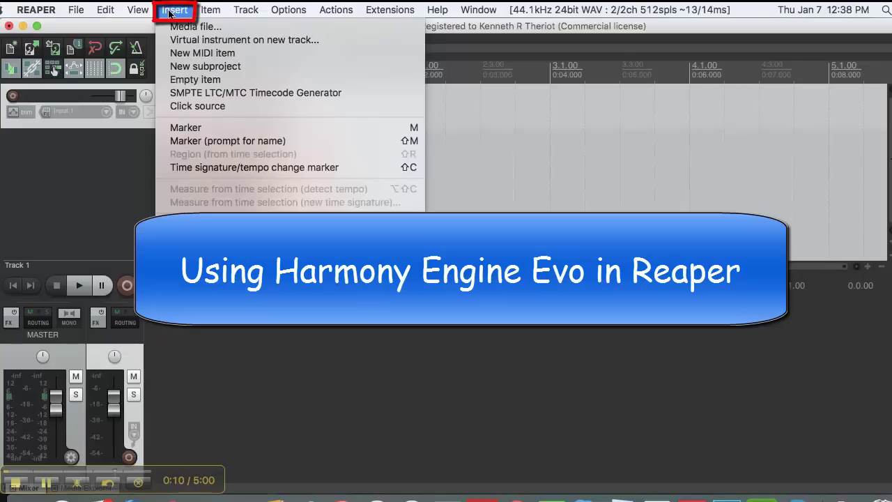
pyautogui.click(195, 26)
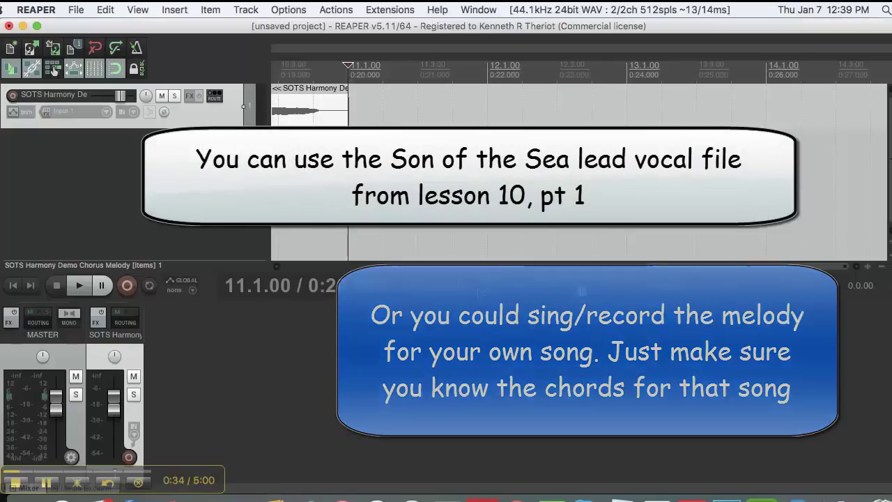
pyautogui.scroll(-5, 283, 193)
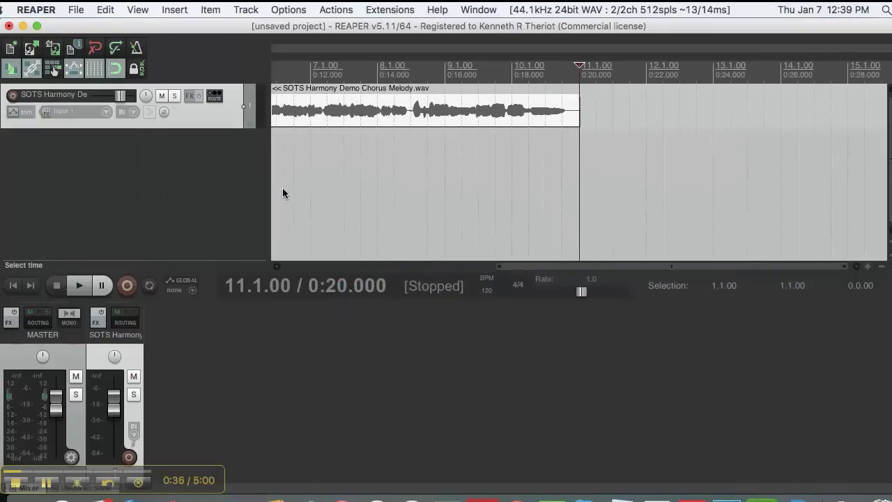
pyautogui.scroll(3, 282, 193)
pyautogui.scroll(1, 283, 193)
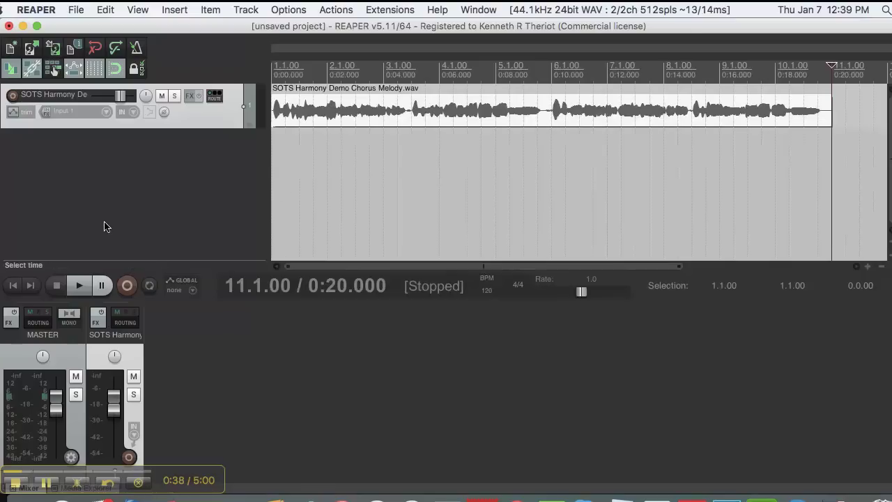
# Return the edit cursor to the project start and add the AU Antares Harmony Engine plug-in to the vocal track.
pyautogui.press('Home')
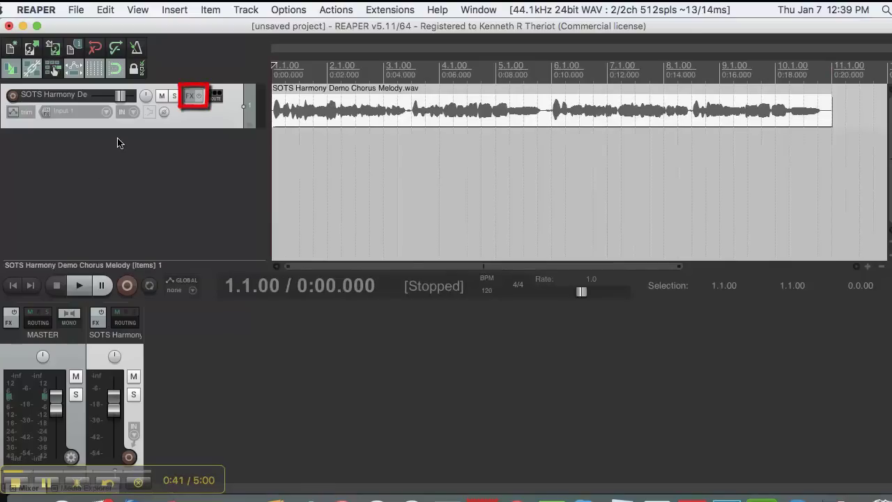
pyautogui.click(187, 98)
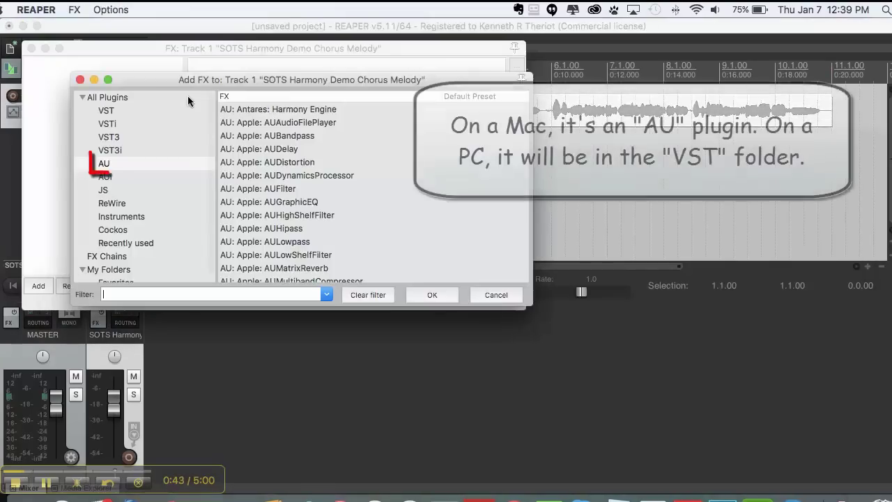
pyautogui.doubleClick(288, 109)
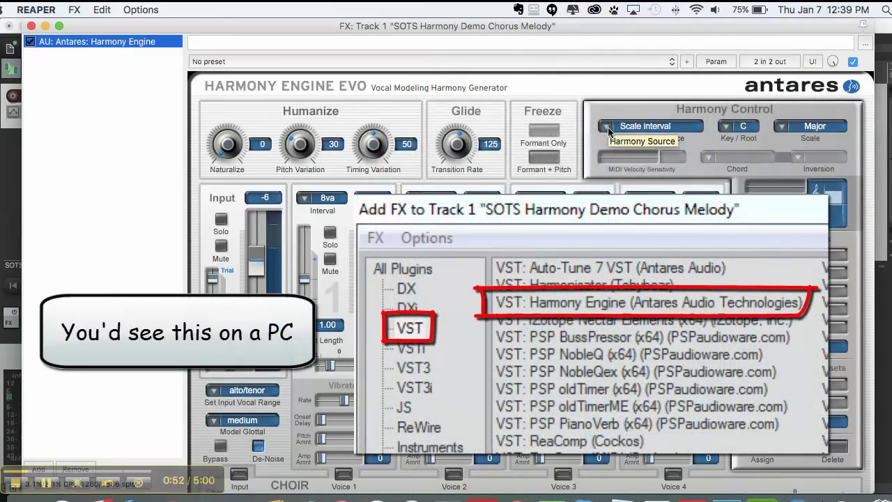
# Set the harmony source to Scale interval and the key to G.
pyautogui.click(607, 127)
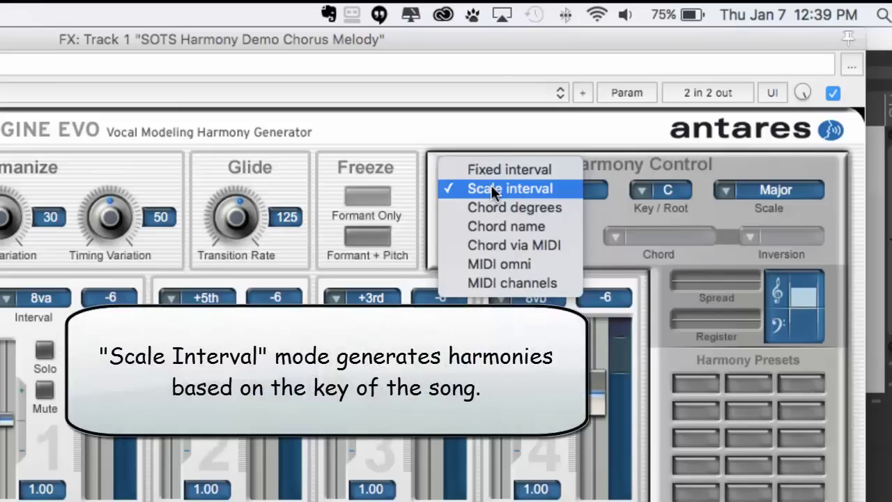
pyautogui.click(558, 187)
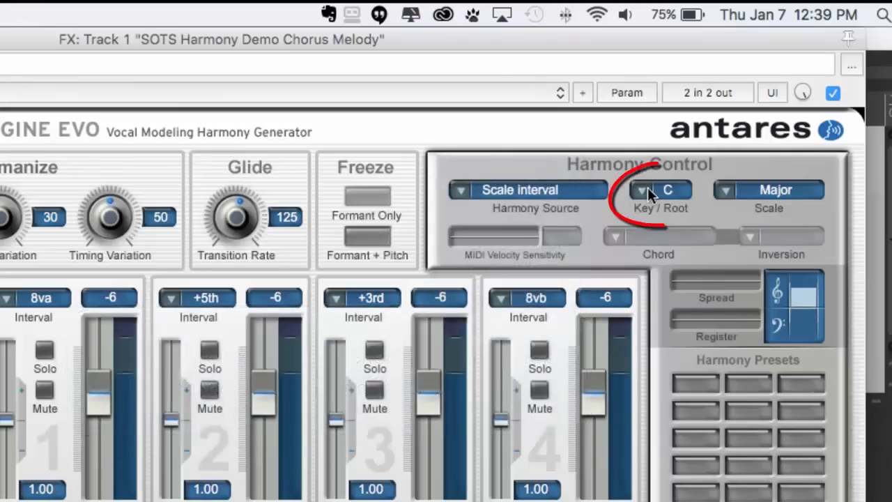
pyautogui.click(647, 186)
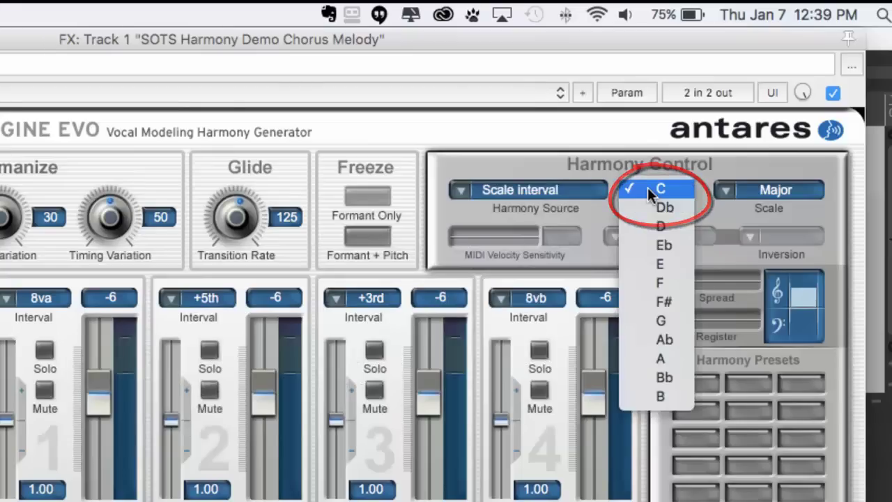
pyautogui.click(662, 322)
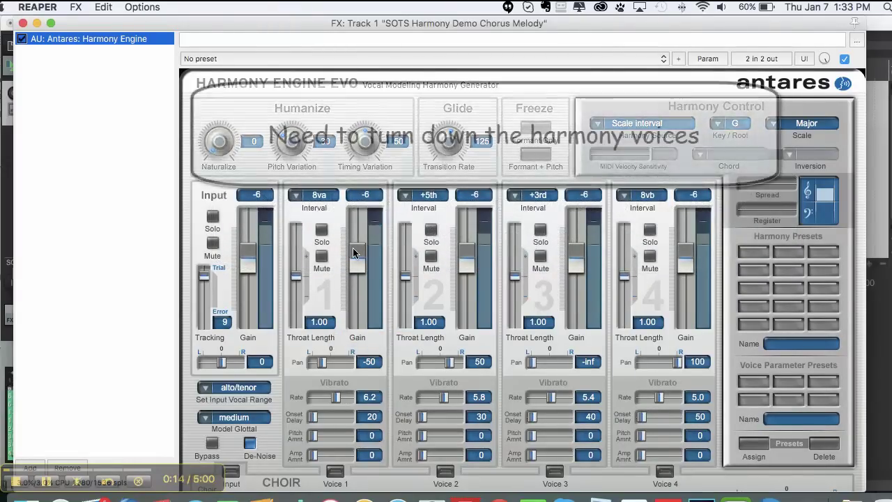
# Move the effects window aside to check the vocal track's meters and clip indicators.
pyautogui.moveTo(353, 23); pyautogui.dragTo(421, 23)
pyautogui.click(38, 401)
pyautogui.moveTo(216, 27); pyautogui.dragTo(238, 154)
pyautogui.click(262, 91)
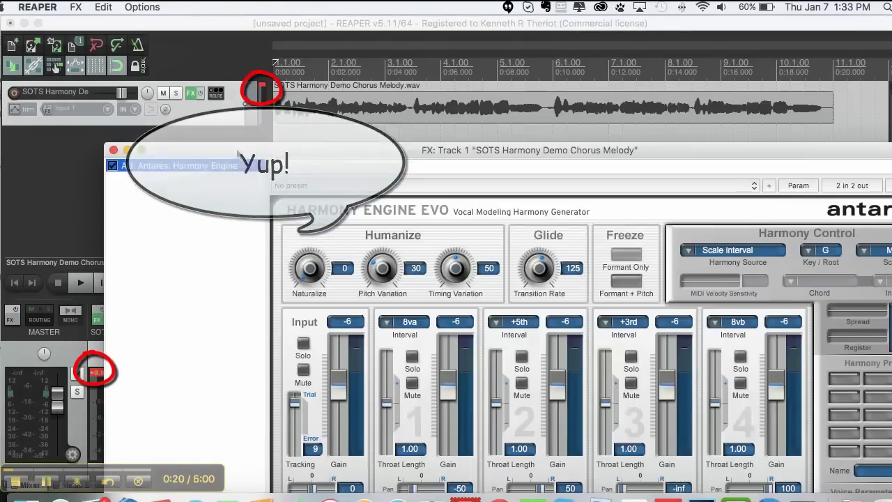
pyautogui.click(255, 150)
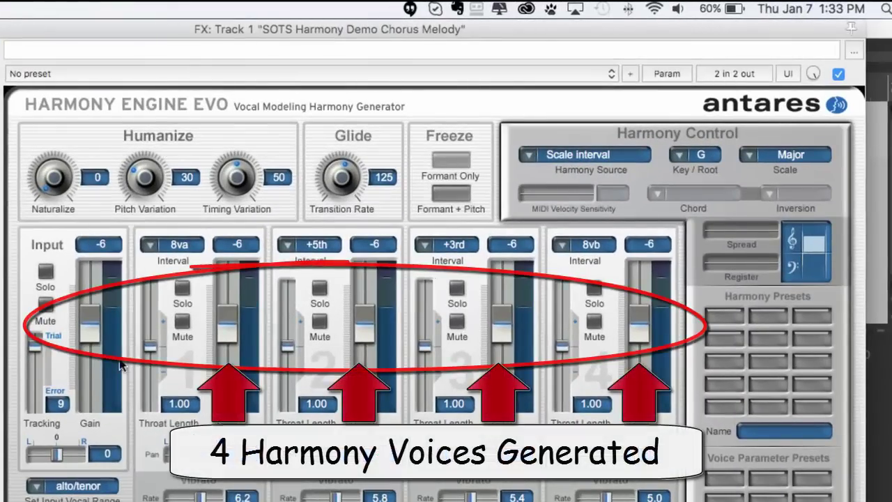
# Lower the harmony voice gains to -15 for voice 1, -13 for voice 2, -14 for voice 3 and -16 for voice 4.
pyautogui.moveTo(232, 339); pyautogui.dragTo(232, 356)
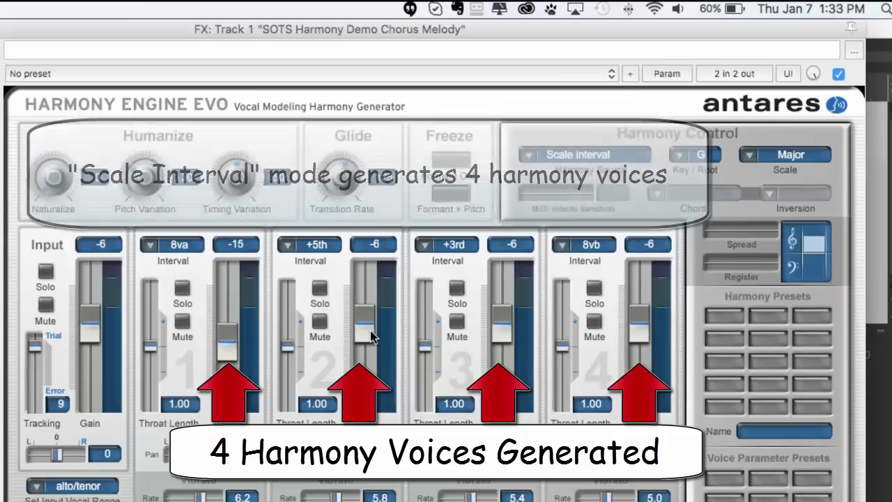
pyautogui.moveTo(357, 329); pyautogui.dragTo(358, 354)
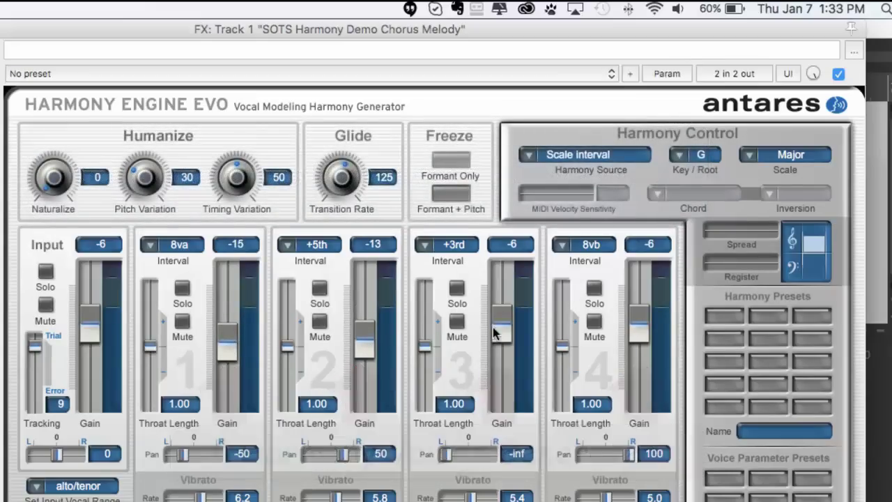
pyautogui.moveTo(633, 336); pyautogui.dragTo(641, 357)
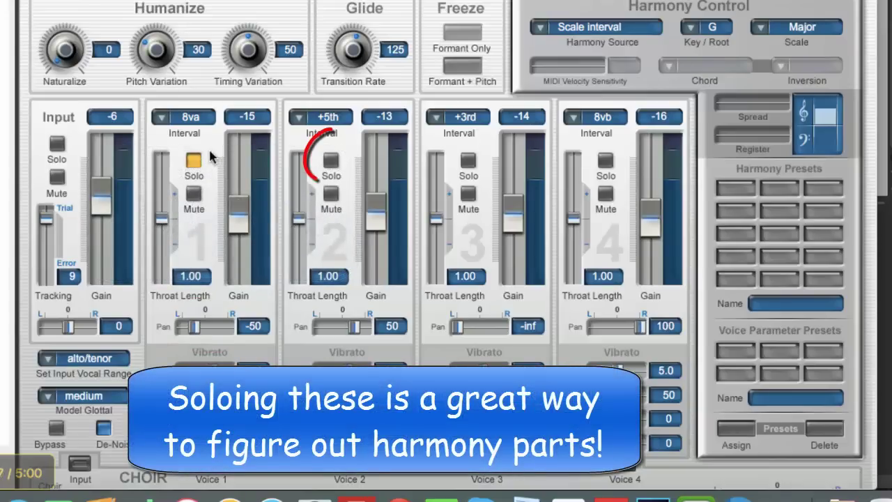
# Solo the harmony voices one at a time to hear each part, ending with all solos off.
pyautogui.click(331, 162)
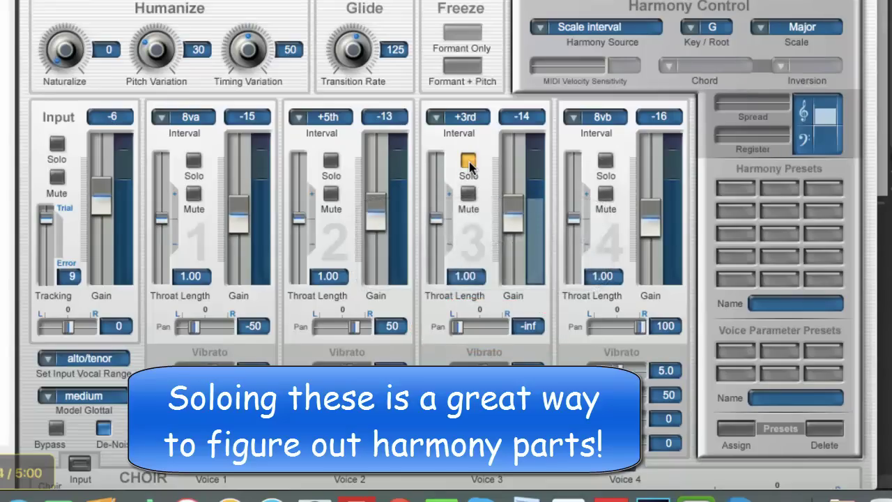
pyautogui.click(469, 164)
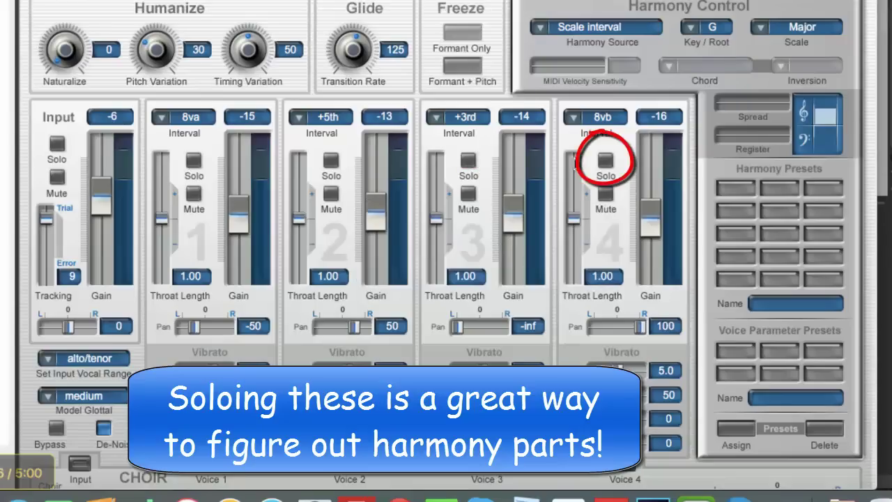
pyautogui.click(605, 162)
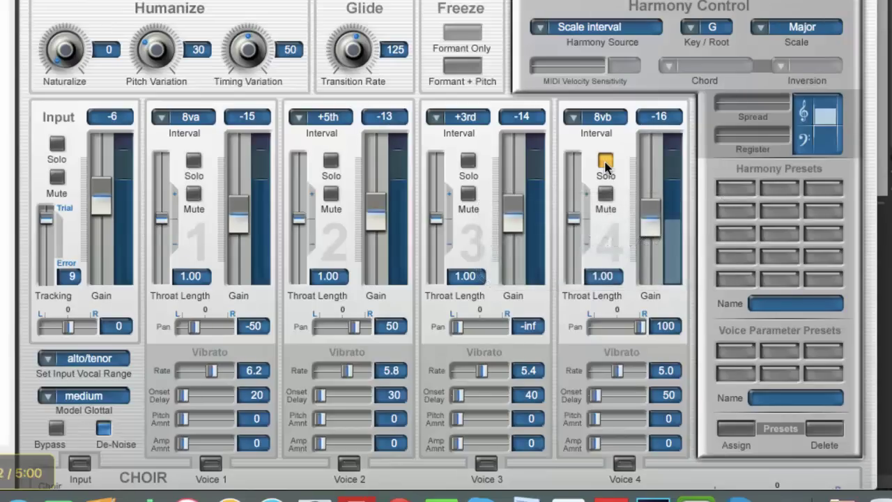
pyautogui.click(605, 162)
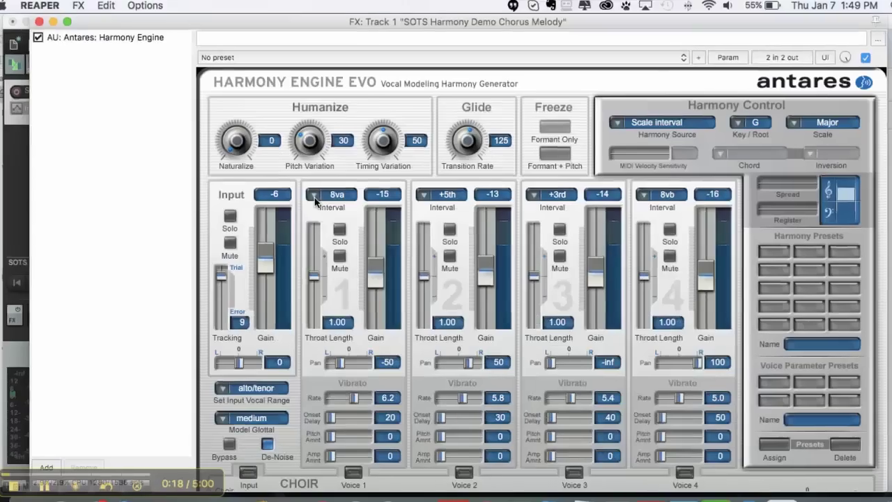
# Change the interval of harmony voice 1 to -4th.
pyautogui.click(185, 117)
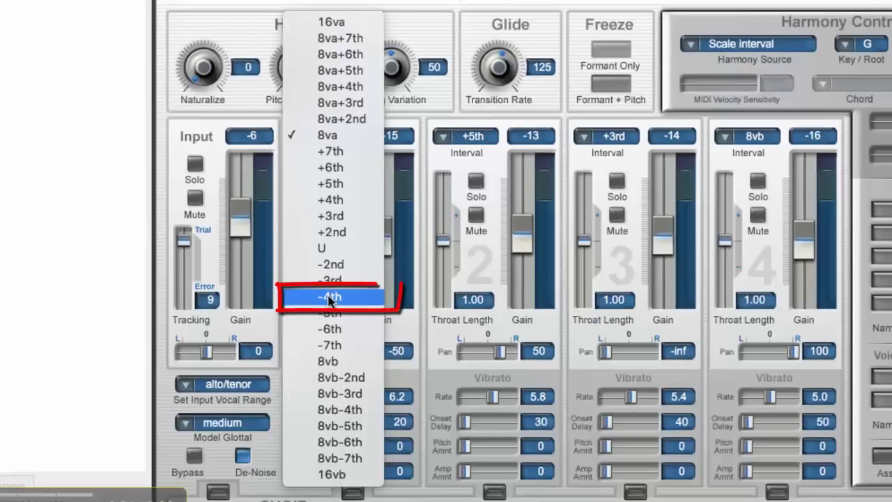
pyautogui.click(330, 298)
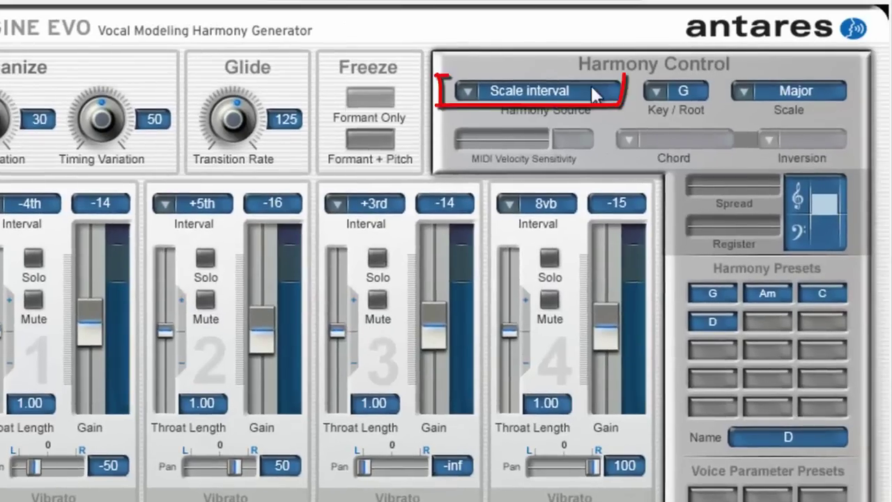
# Switch the harmony source to Chord degrees and set the key to G.
pyautogui.click(466, 89)
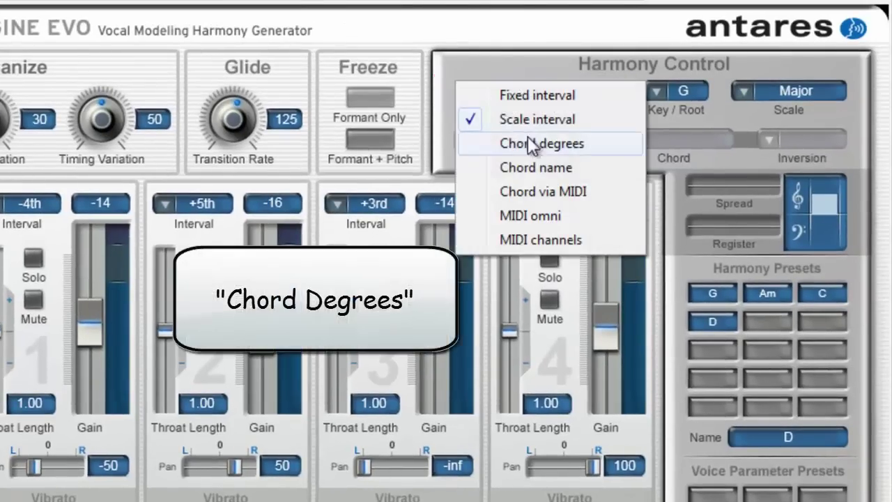
pyautogui.click(530, 145)
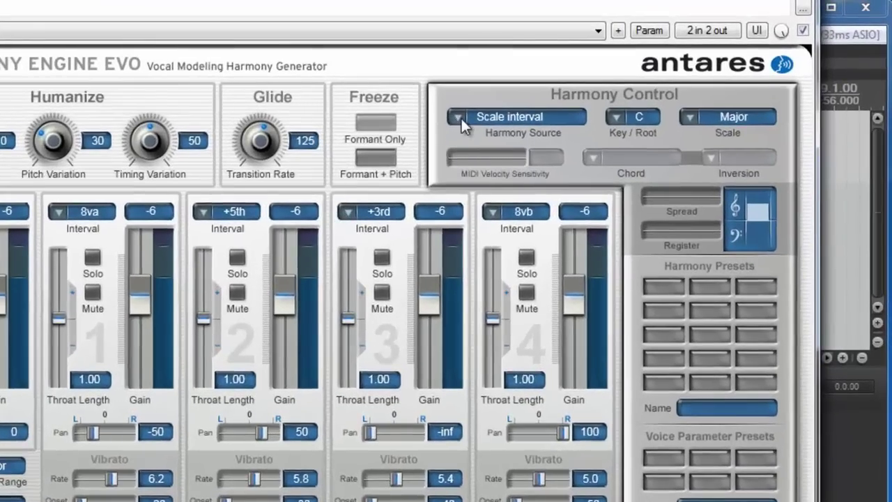
pyautogui.click(516, 101)
pyautogui.click(506, 159)
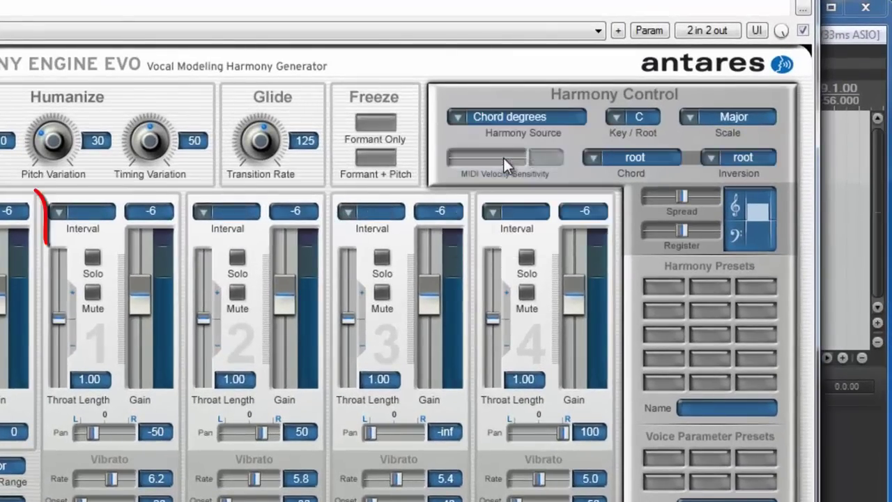
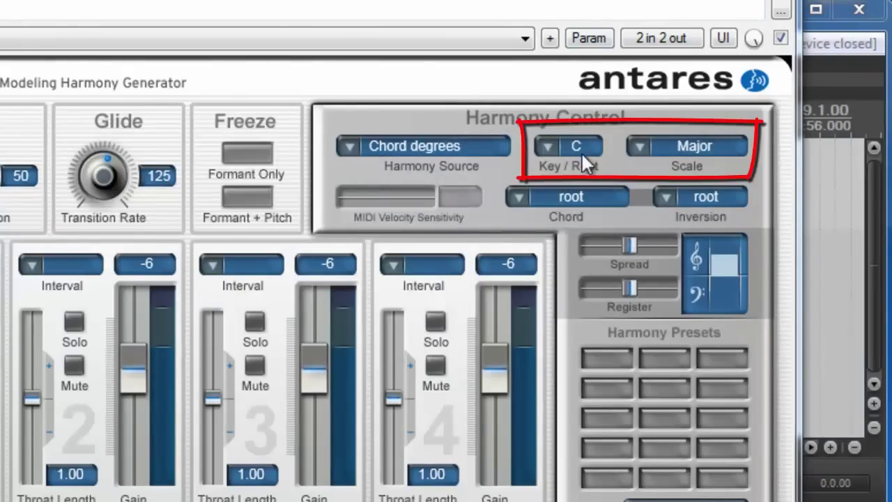
pyautogui.click(545, 143)
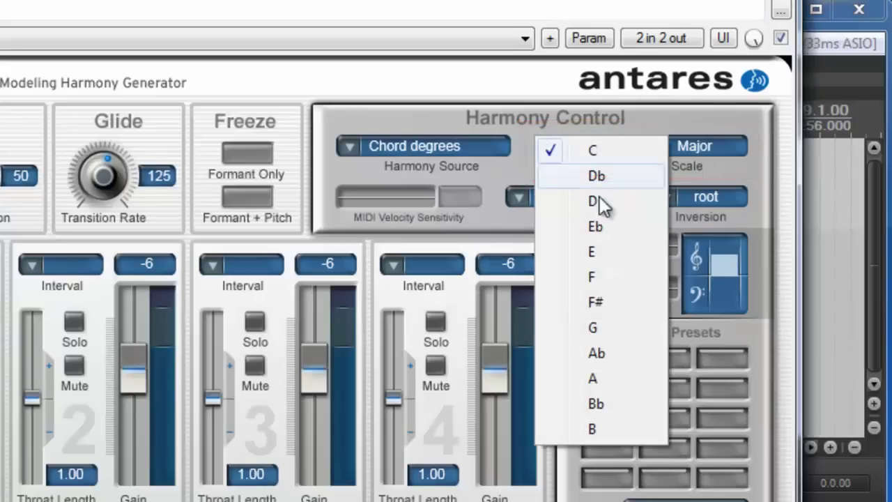
pyautogui.click(598, 327)
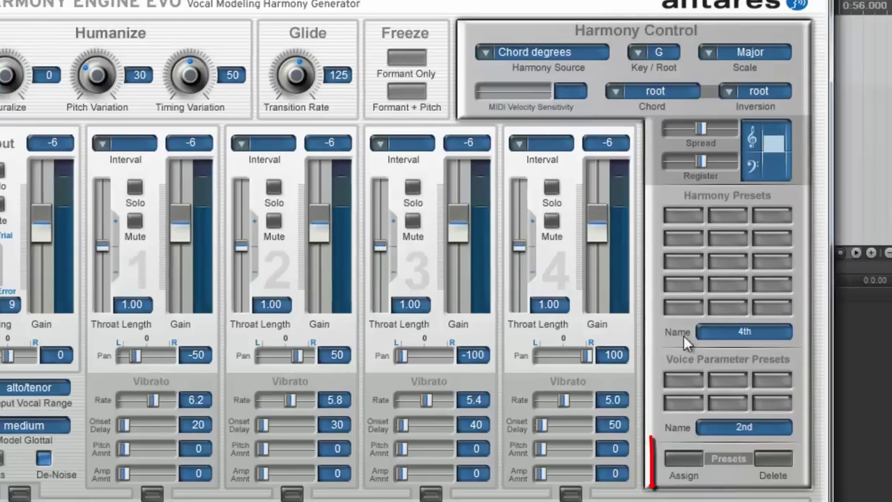
# Assign the root chord to the first harmony preset slot under the name Root.
pyautogui.click(682, 457)
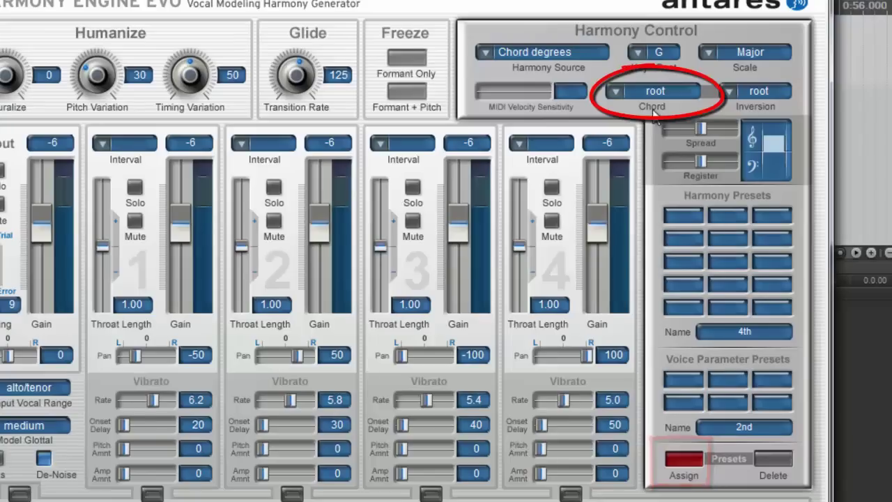
pyautogui.click(627, 96)
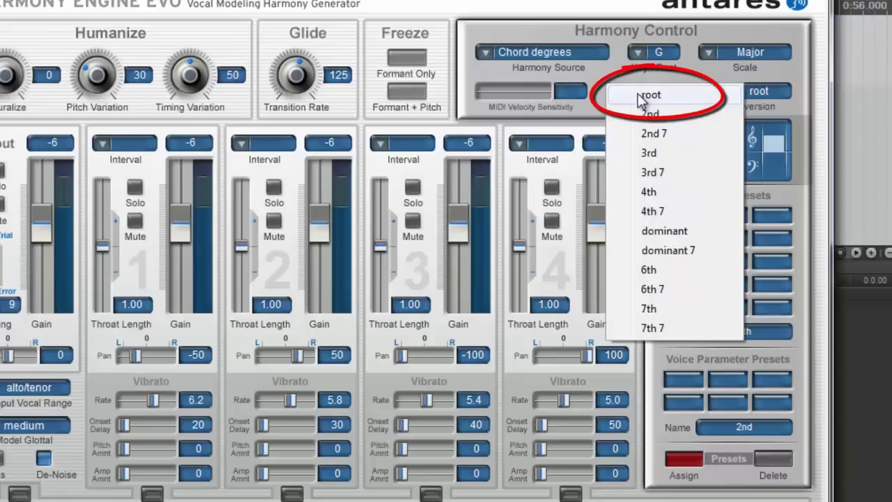
pyautogui.click(651, 96)
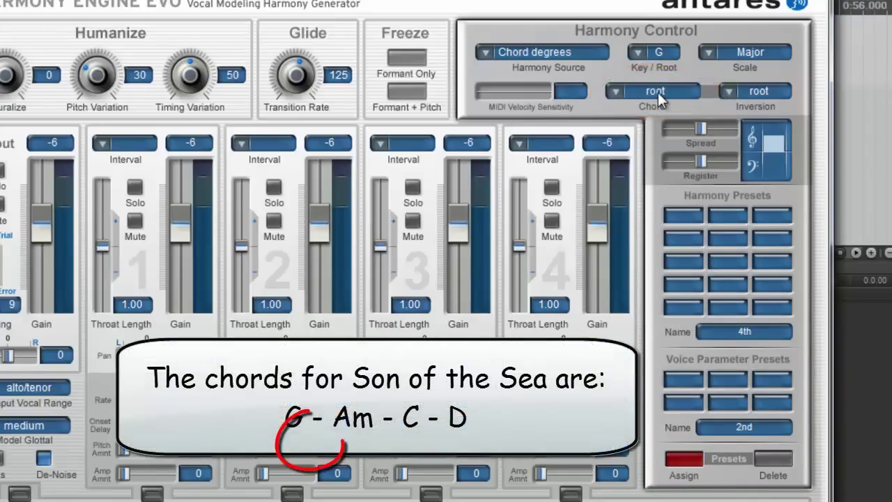
pyautogui.click(762, 330)
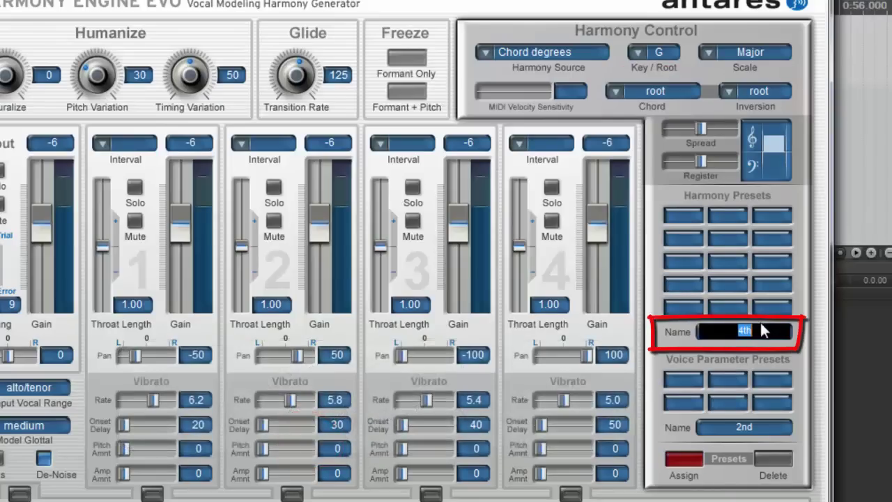
pyautogui.write('Root')
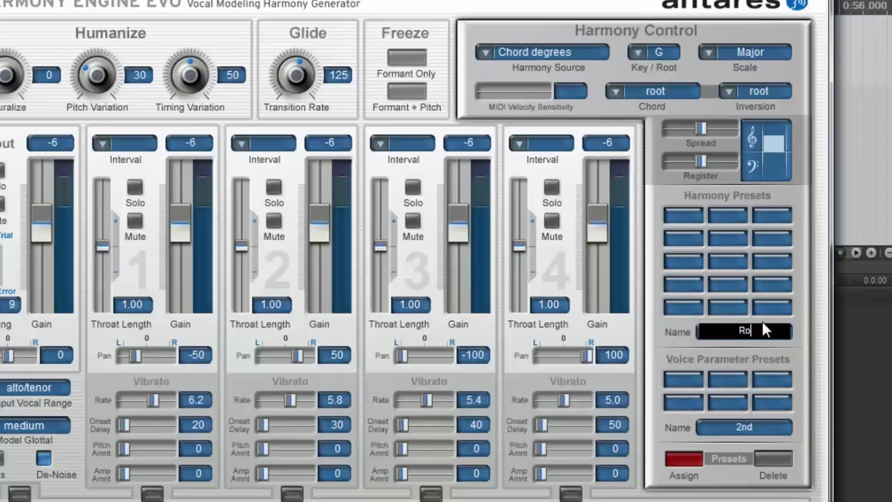
pyautogui.click(685, 218)
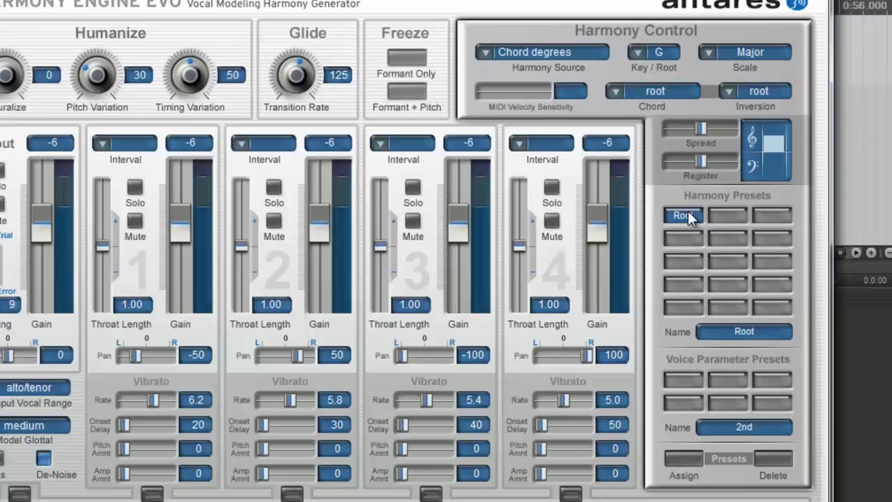
# Assign the 2nd chord to the second harmony preset slot under the name 2nd.
pyautogui.click(686, 456)
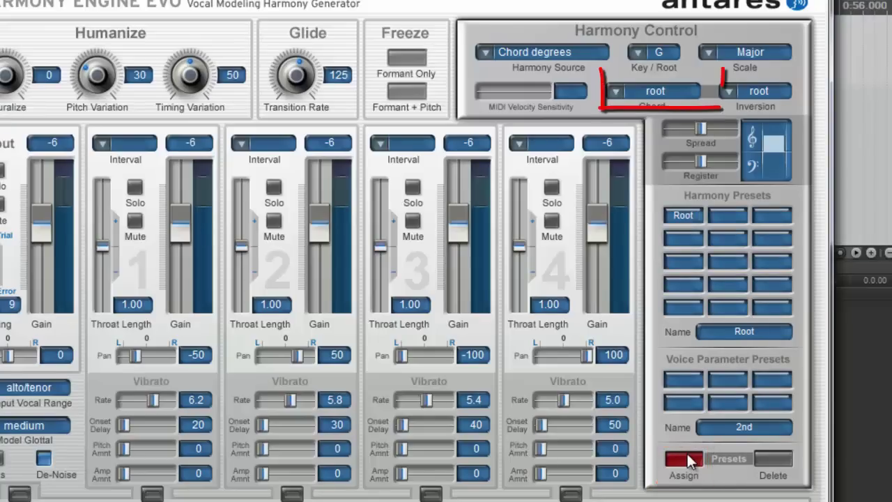
pyautogui.click(632, 93)
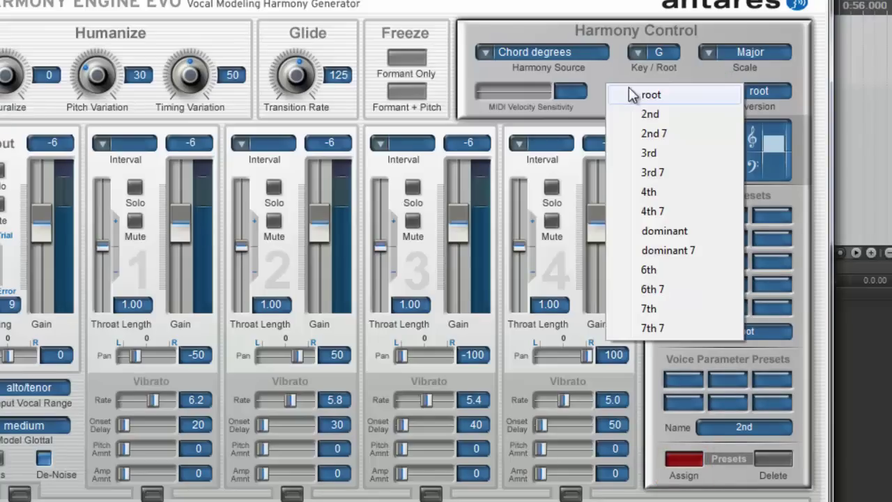
pyautogui.click(650, 114)
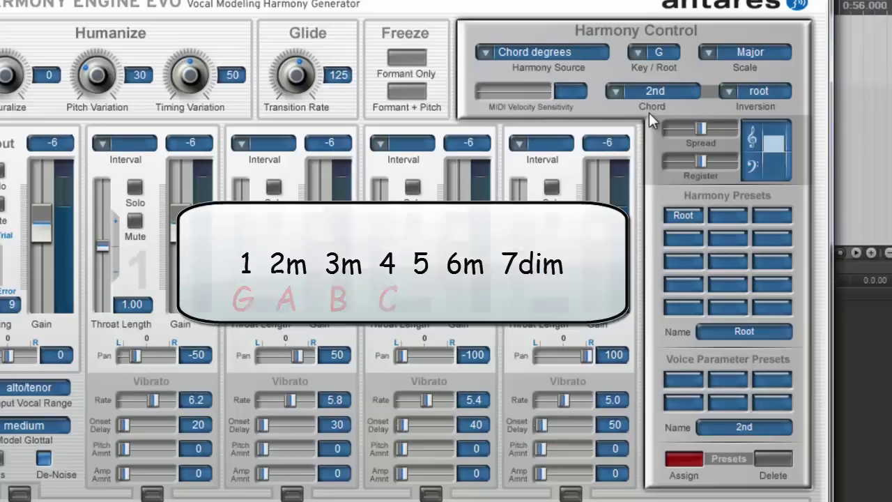
pyautogui.click(747, 334)
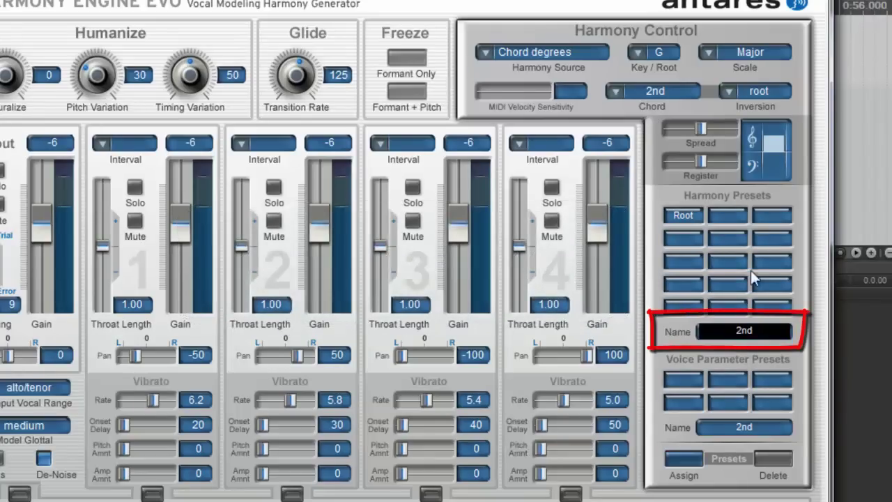
pyautogui.click(724, 212)
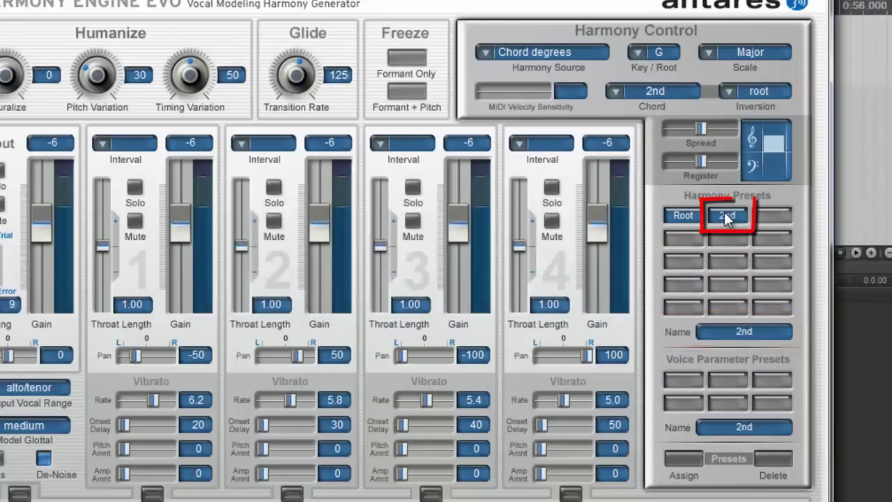
# Assign the 4th chord to the third harmony preset slot under the name 4th.
pyautogui.click(680, 461)
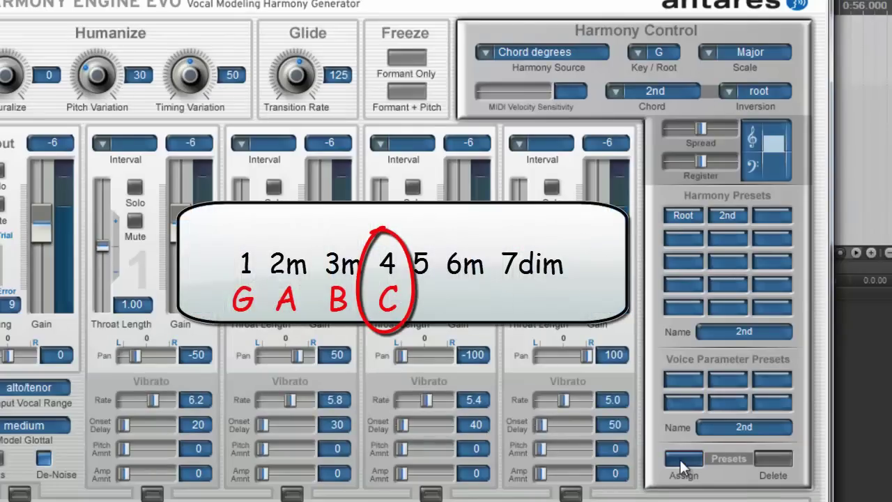
pyautogui.click(616, 92)
pyautogui.click(648, 191)
pyautogui.click(750, 331)
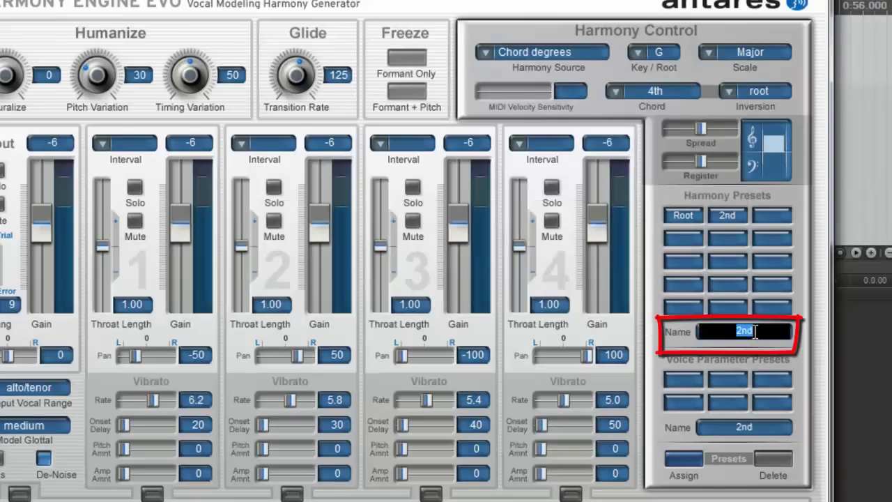
pyautogui.click(780, 218)
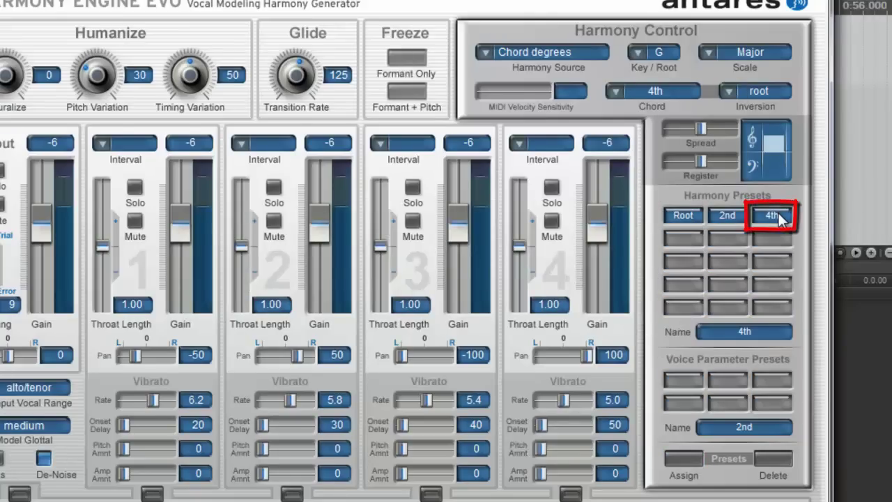
# Assign the dominant chord to the fourth harmony preset slot under the name Dom.
pyautogui.click(681, 460)
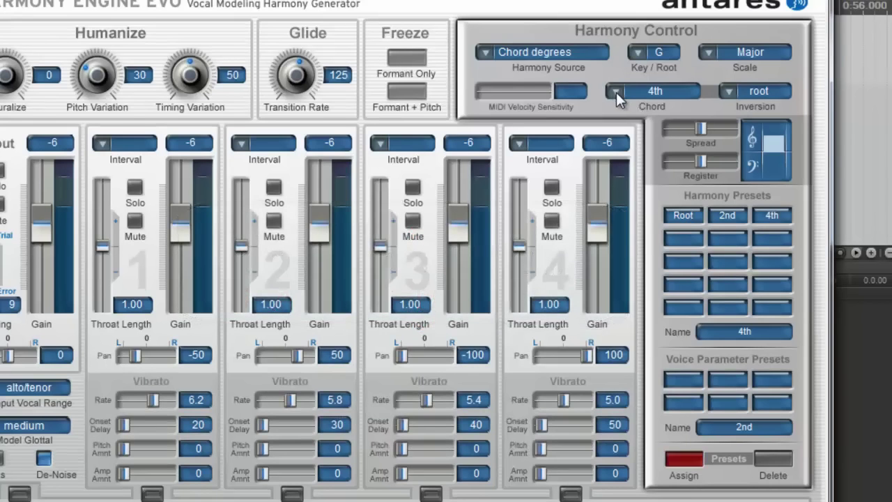
pyautogui.click(612, 93)
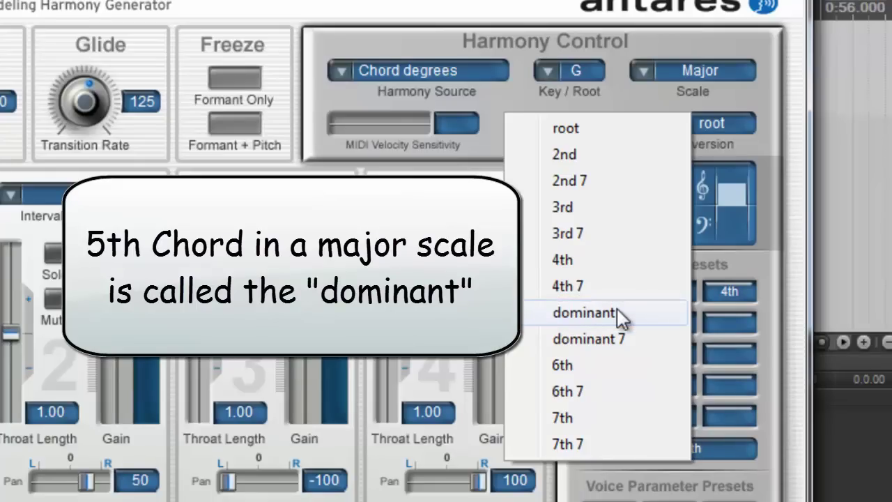
pyautogui.click(618, 311)
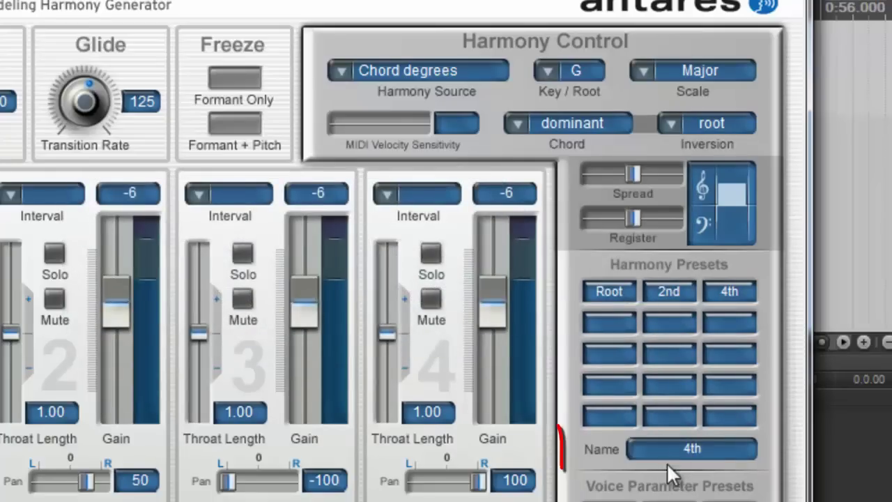
pyautogui.click(709, 450)
pyautogui.write('Dom')
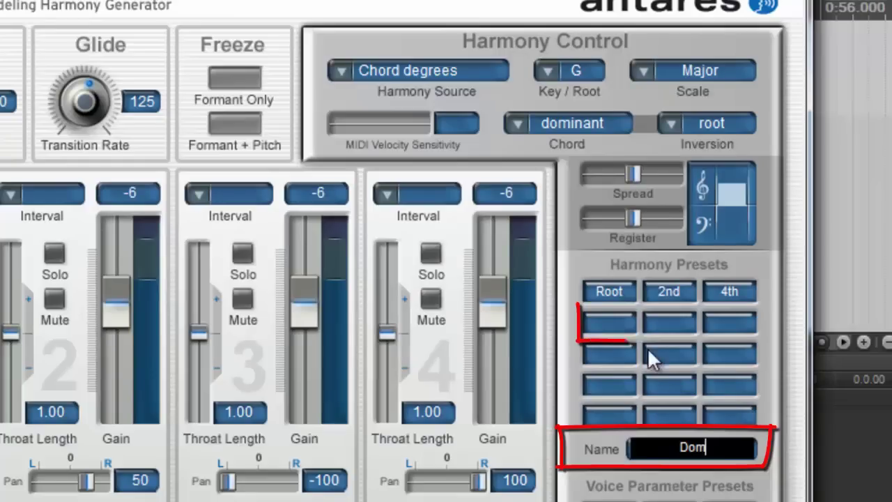
pyautogui.click(611, 323)
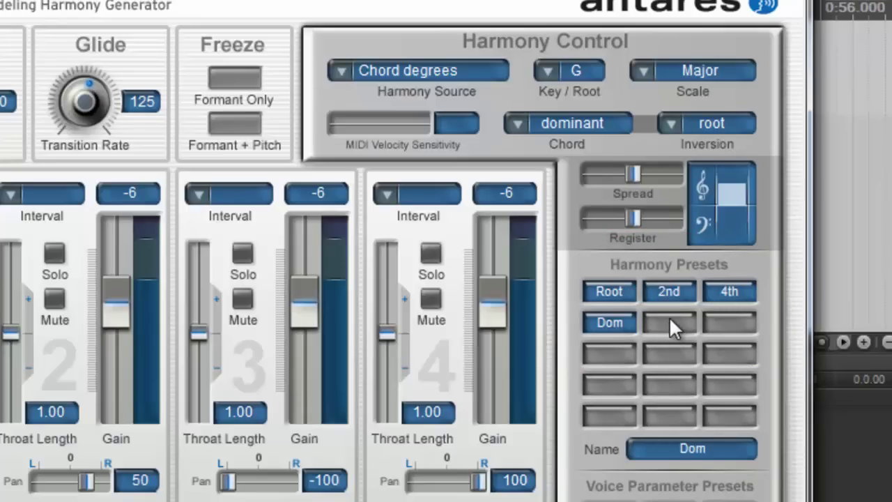
# Trigger the harmony presets at the song's chord changes: Root, 2nd, 4th twice, Root, 4th, 2nd, Dom, and finally Root, 2nd, 4th.
pyautogui.click(711, 296)
pyautogui.click(608, 292)
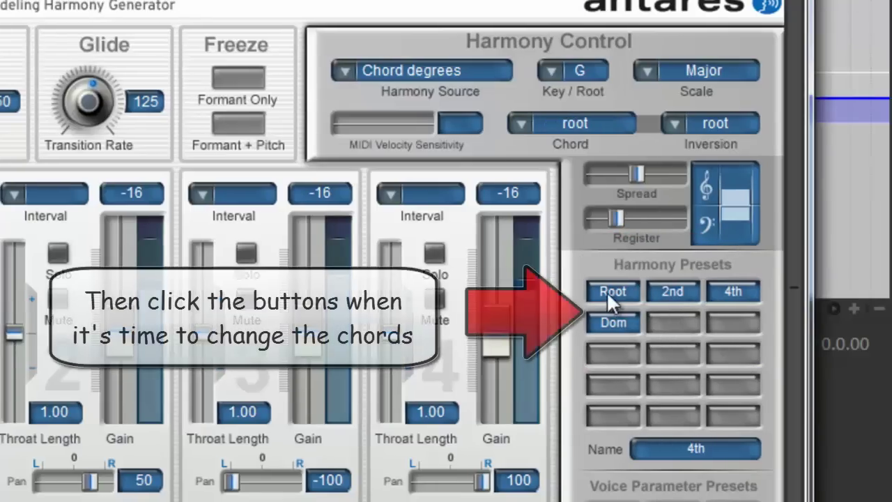
pyautogui.click(675, 292)
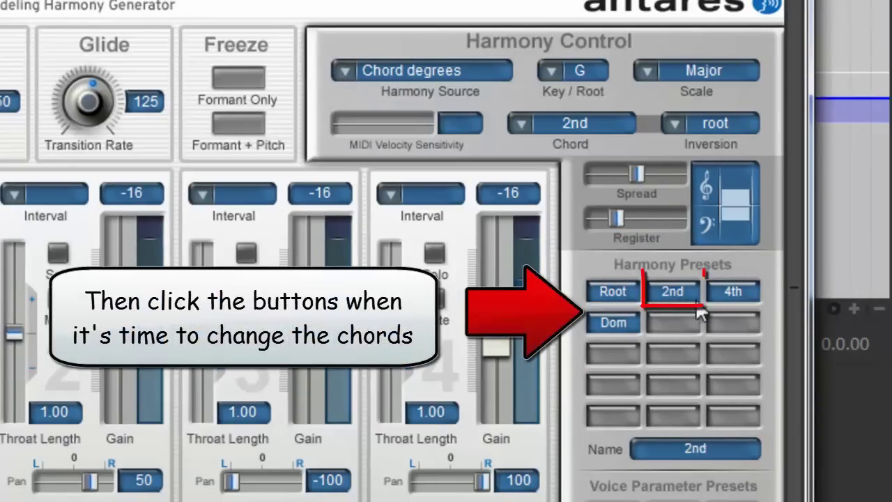
pyautogui.click(739, 295)
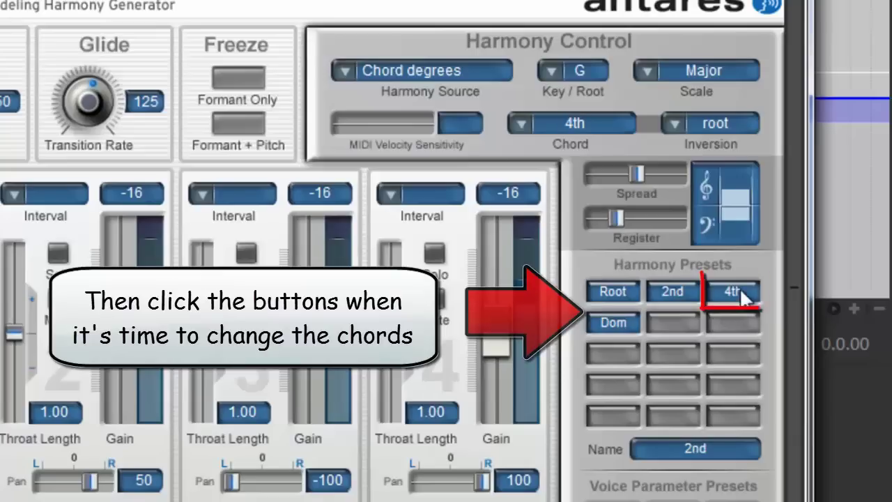
pyautogui.click(621, 290)
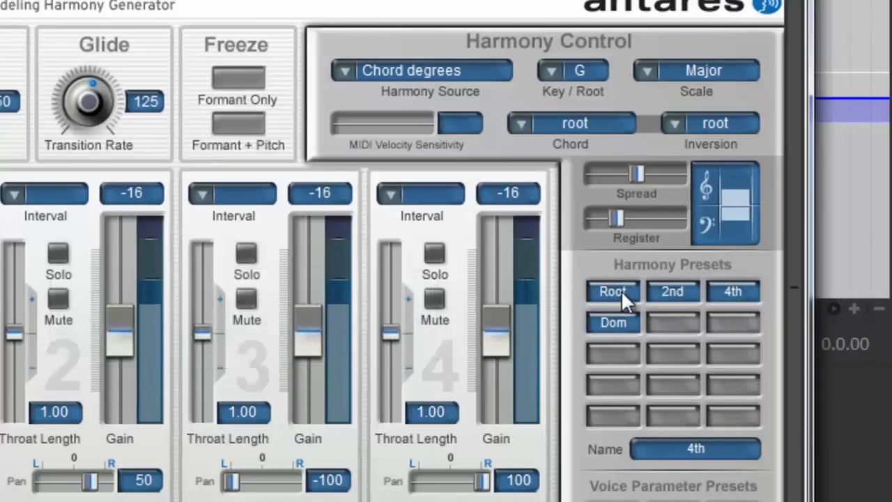
pyautogui.click(674, 290)
pyautogui.click(733, 291)
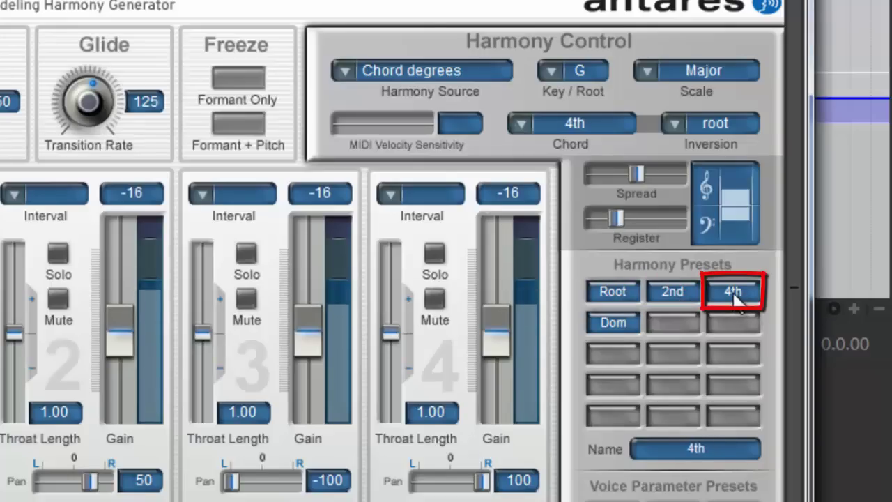
pyautogui.click(616, 294)
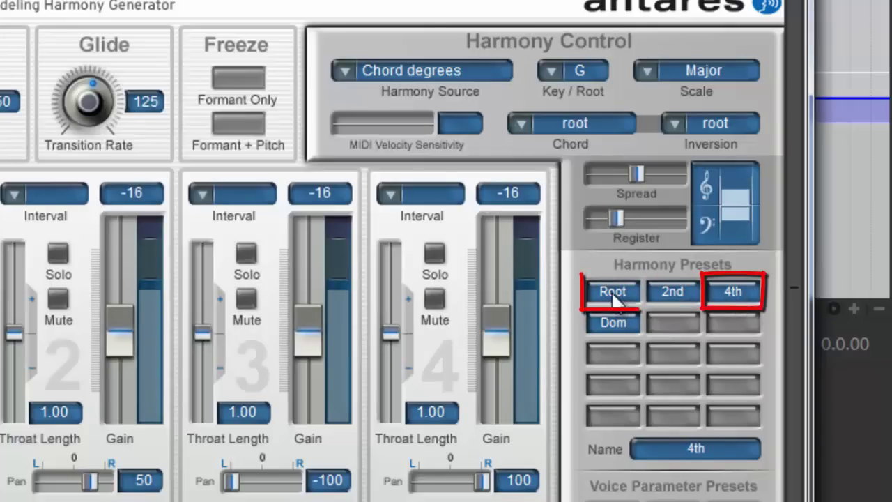
pyautogui.click(745, 295)
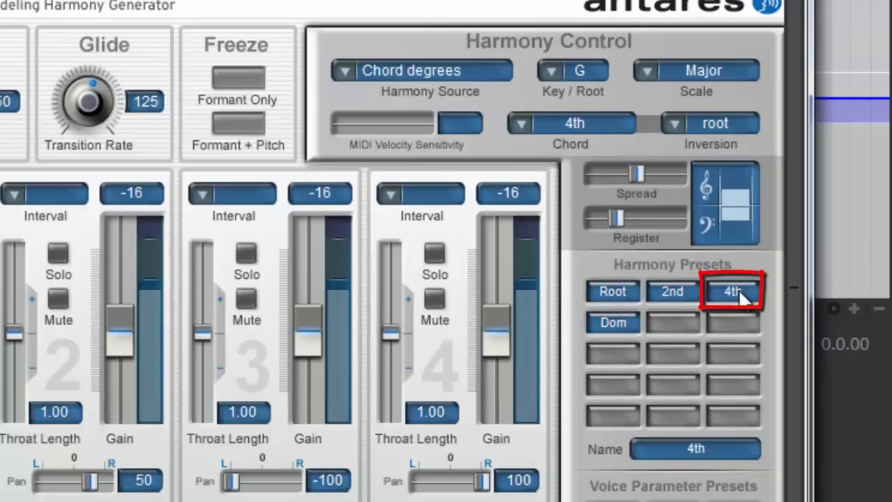
pyautogui.click(671, 293)
pyautogui.click(617, 322)
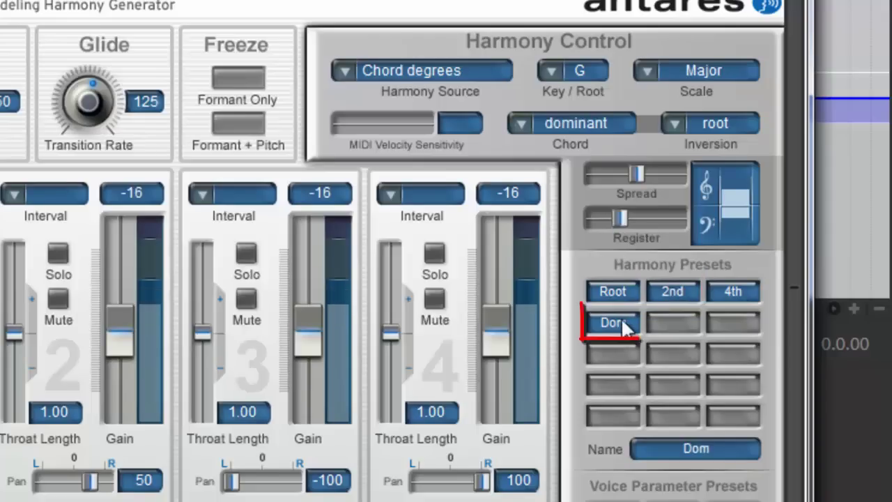
pyautogui.click(611, 294)
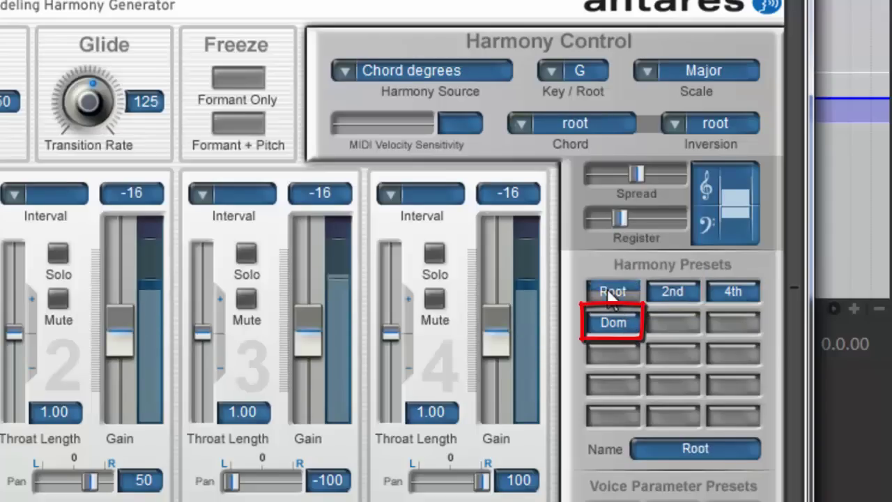
pyautogui.click(672, 292)
pyautogui.click(734, 289)
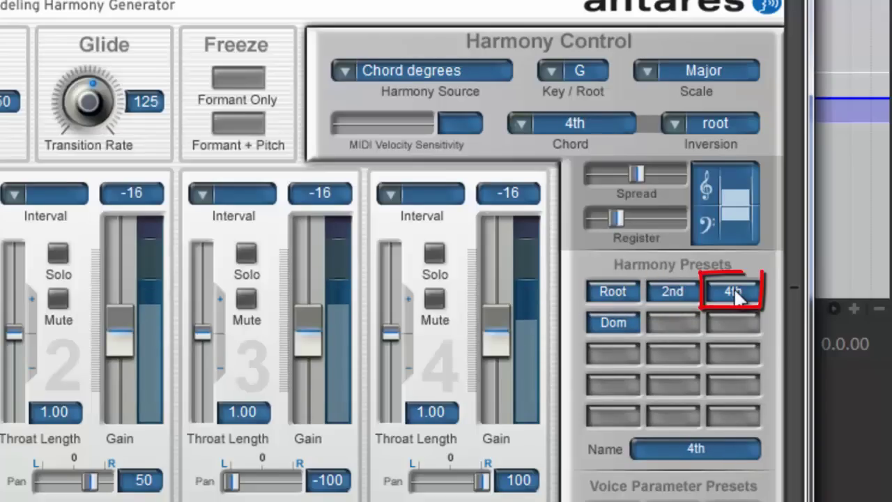